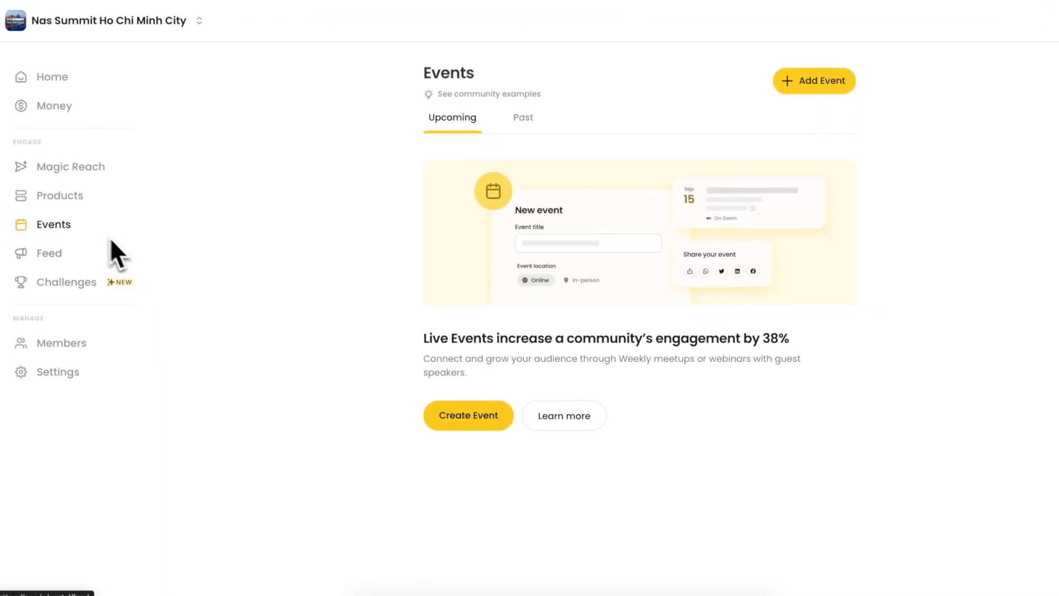
Create the Nas Summit Vietnam in-person event with its title and custom URL slug.
{"action": "left_click", "coordinate": [789, 89]}
{"action": "type", "text": "Nas Summit Vietnam - General Attendance"}
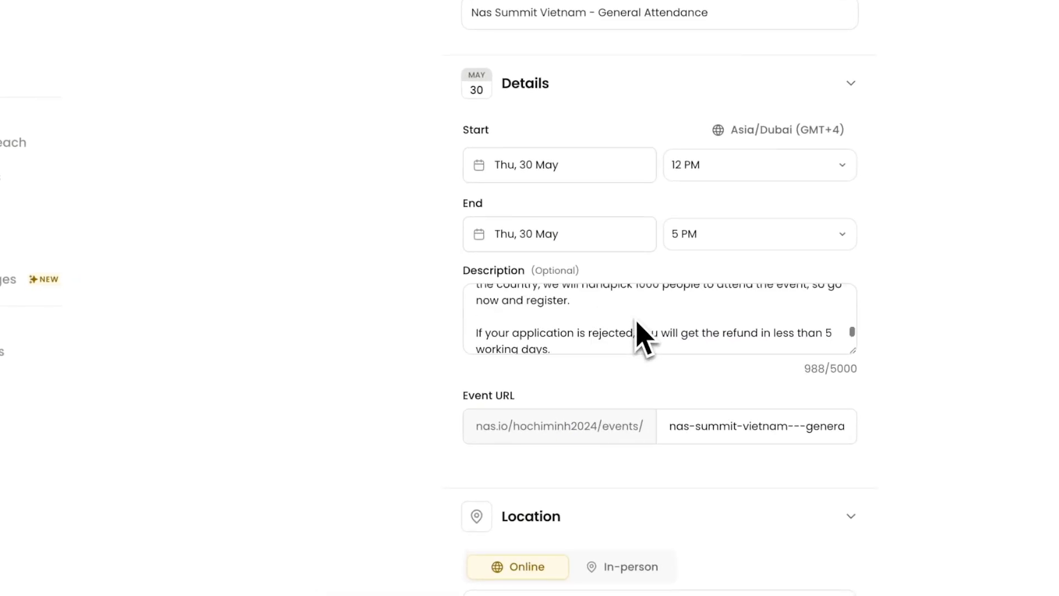
{"action": "left_click", "coordinate": [753, 426]}
{"action": "type", "text": "nassummitviet"}
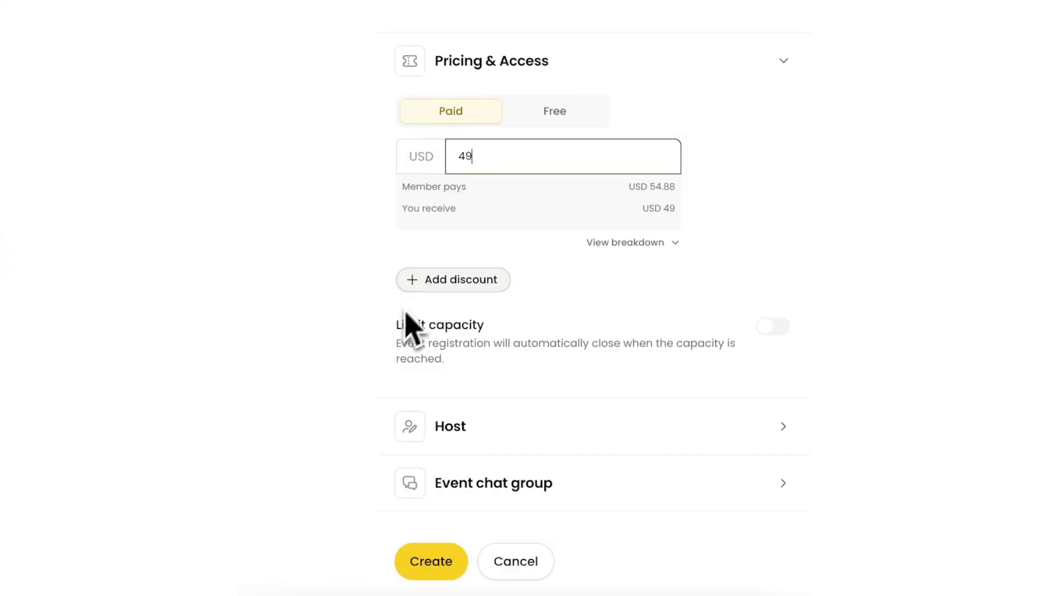
Add a 10% EARLYBIRD10 discount code to the USD 49 ticket.
{"action": "left_click", "coordinate": [453, 280]}
{"action": "left_click", "coordinate": [560, 255]}
{"action": "type", "text": "EARLYBIRD10"}
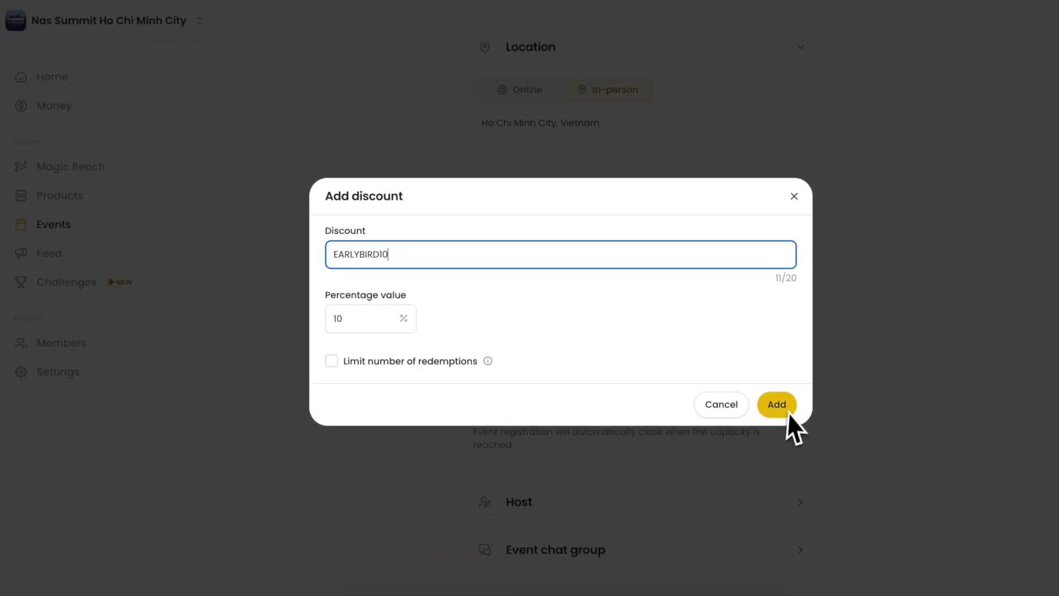
{"action": "left_click", "coordinate": [776, 404]}
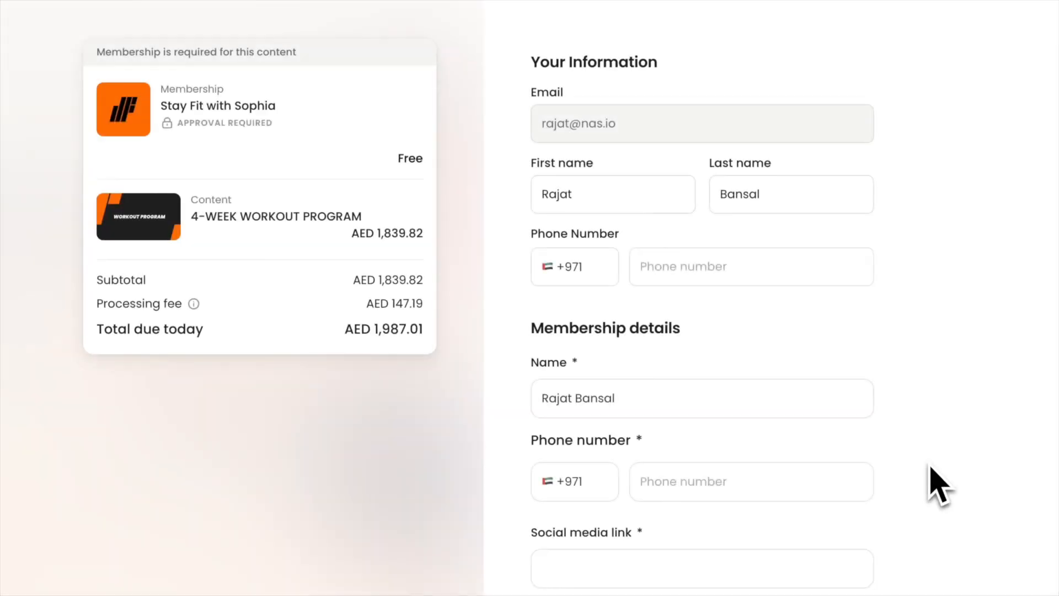
{"action": "scroll", "coordinate": [938, 483], "scroll_direction": "down", "scroll_amount": 8}
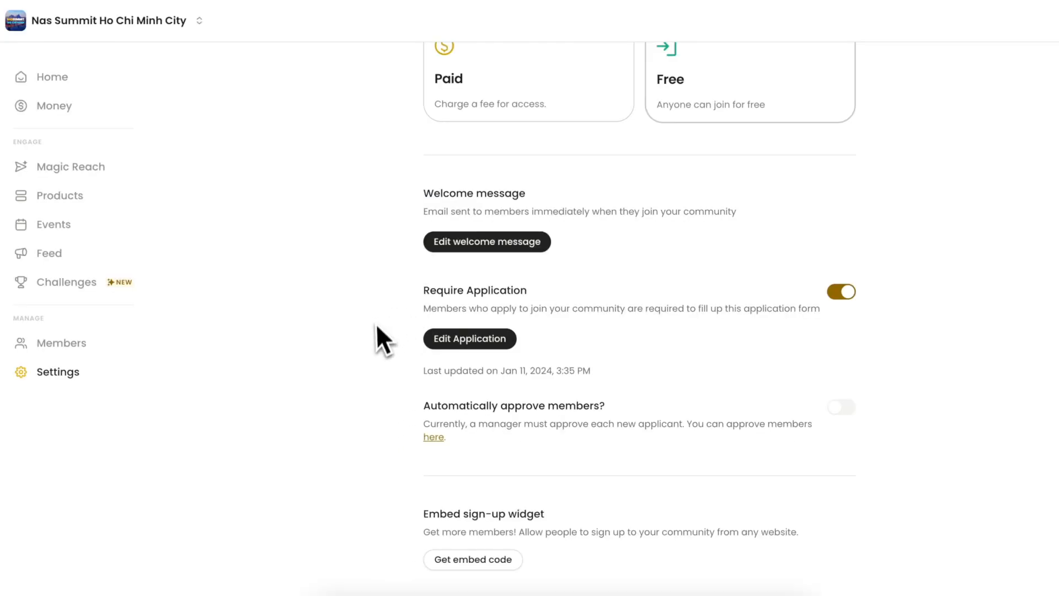
Review the application form questions, then expand the event chat group settings.
{"action": "left_click", "coordinate": [460, 346]}
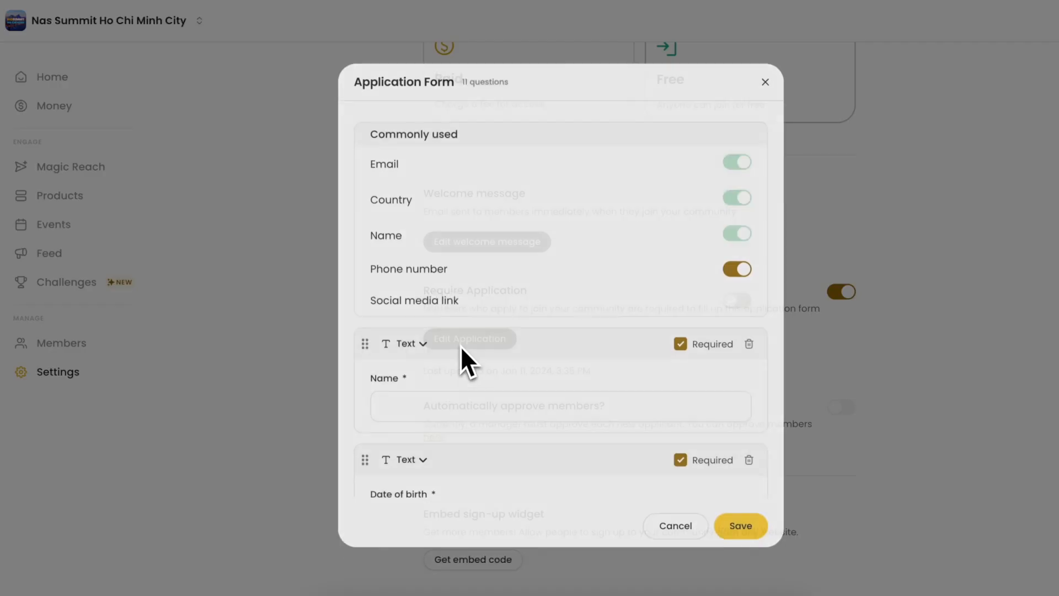
{"action": "scroll", "coordinate": [496, 302], "scroll_direction": "down", "scroll_amount": 3}
{"action": "scroll", "coordinate": [496, 302], "scroll_direction": "down", "scroll_amount": 3}
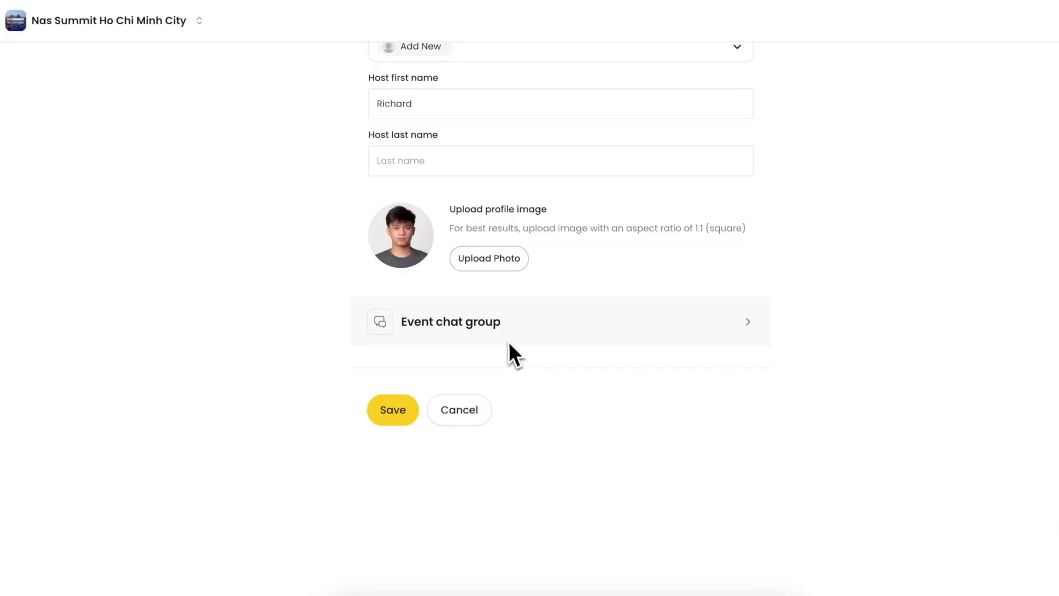
{"action": "left_click", "coordinate": [509, 323]}
Paste the WhatsApp group link as the event chat and save the host and chat settings.
{"action": "left_click", "coordinate": [494, 406]}
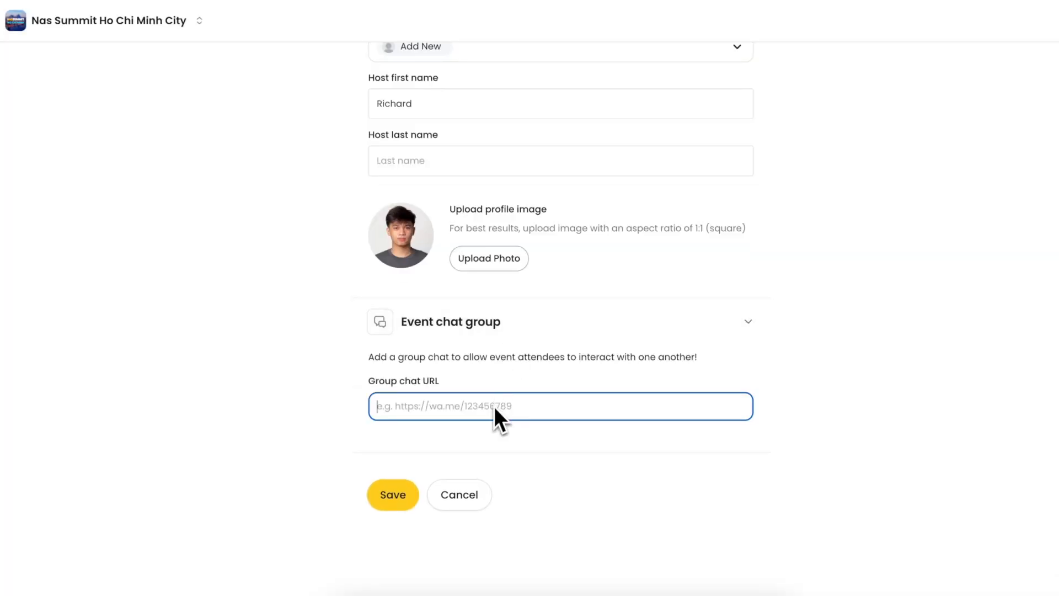
{"action": "right_click", "coordinate": [494, 406]}
{"action": "left_click", "coordinate": [511, 466]}
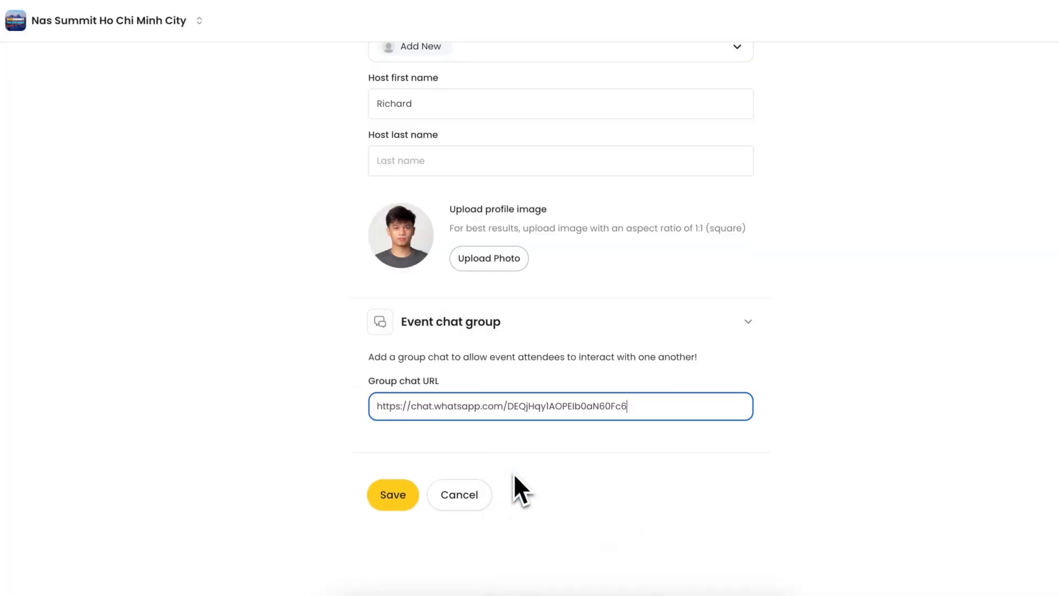
{"action": "left_click", "coordinate": [393, 494]}
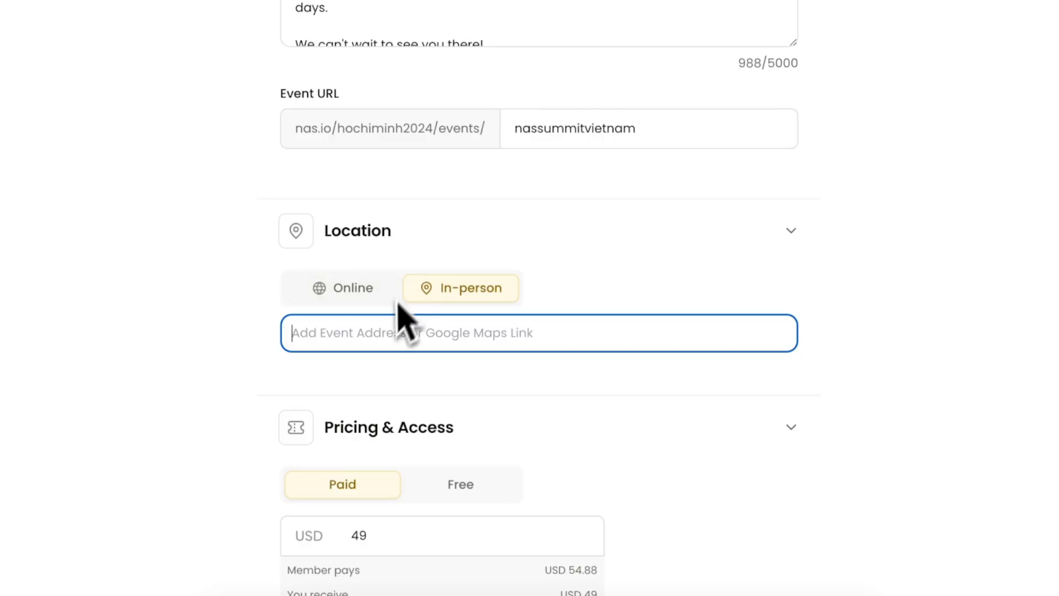
Bring up paste options for the event's in-person address field.
{"action": "right_click", "coordinate": [389, 340]}
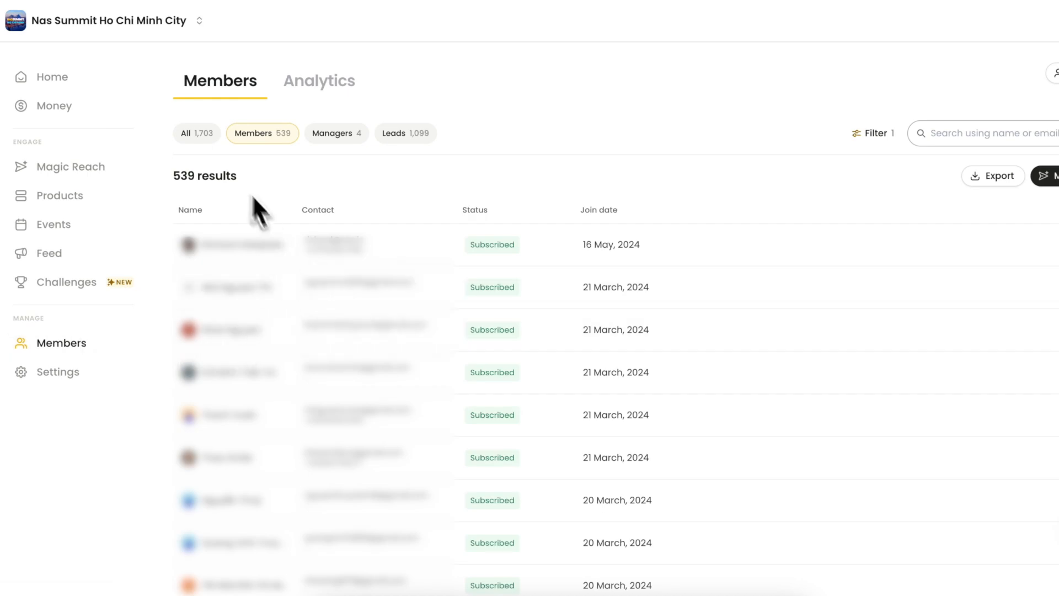
Show all community members and start composing an email to the 1,086 leads.
{"action": "left_click", "coordinate": [198, 134]}
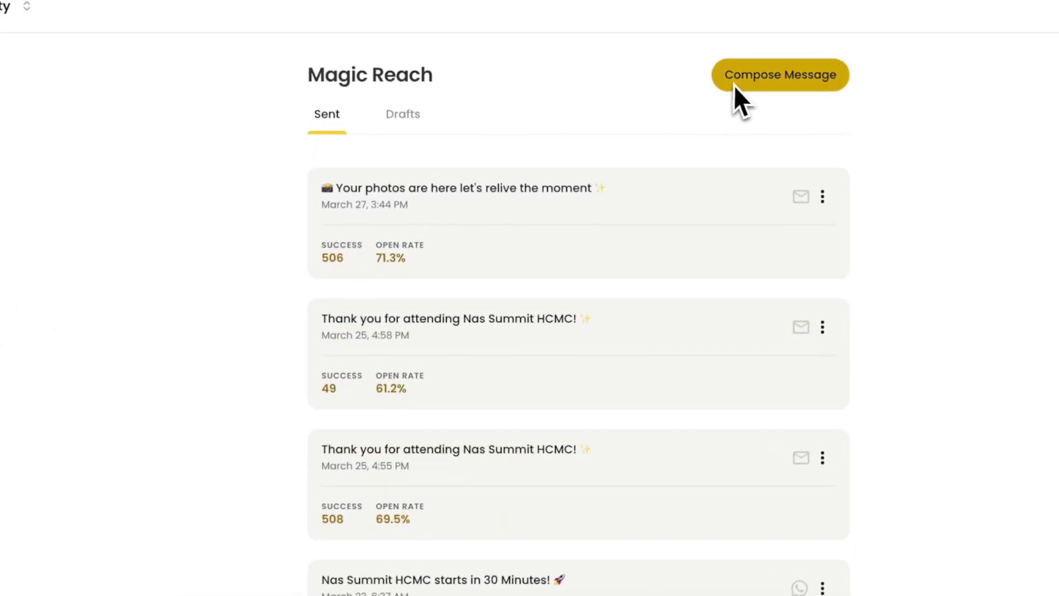
{"action": "left_click", "coordinate": [734, 84]}
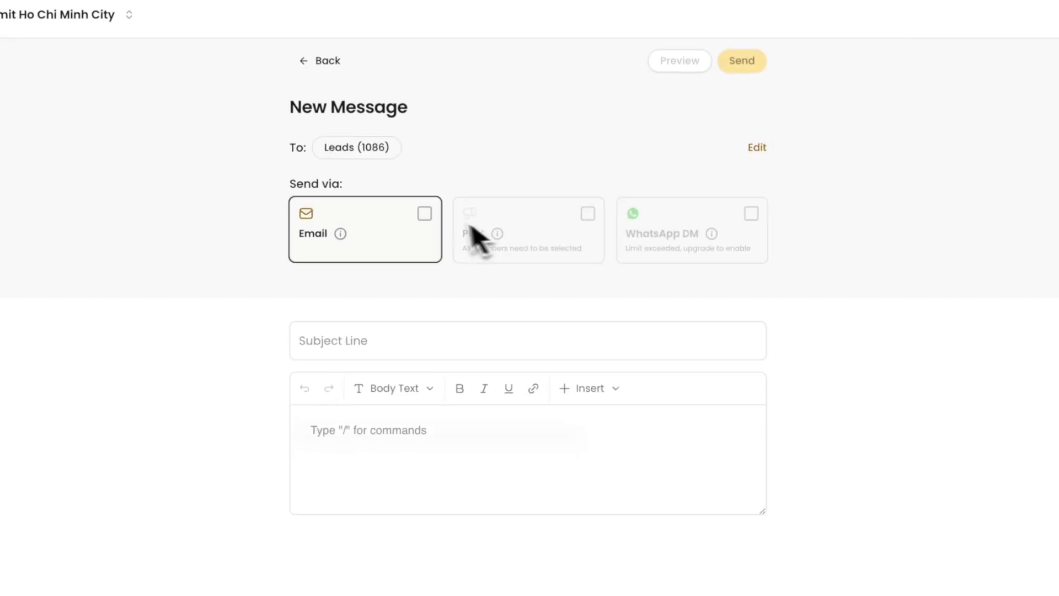
{"action": "type", "text": "next Nas S"}
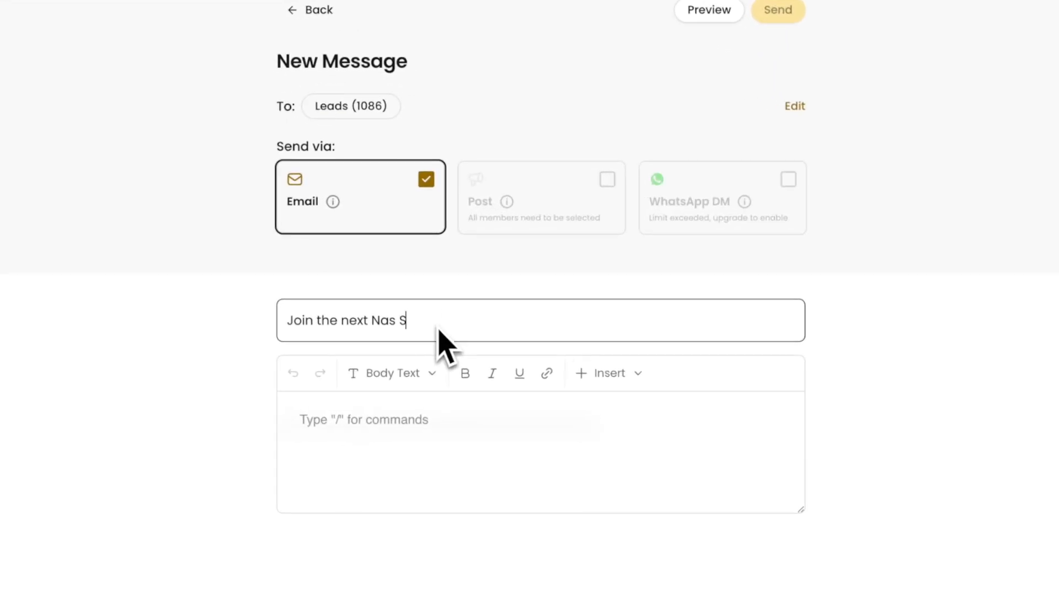